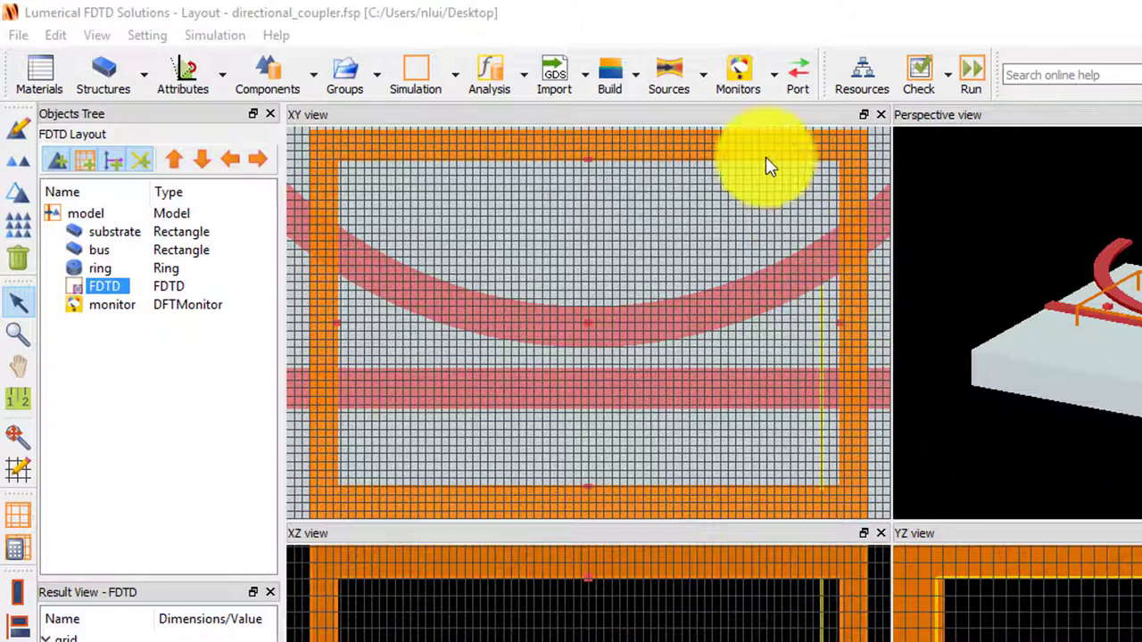
- Add a mode source to the layout and open its properties for editing
click(704, 89)
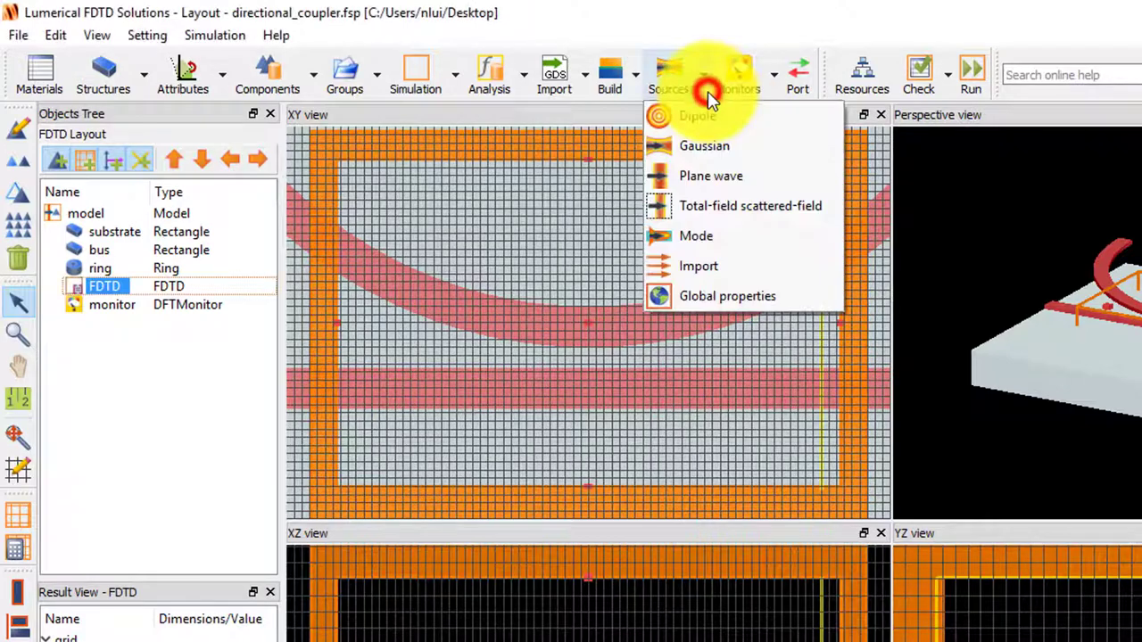
click(733, 234)
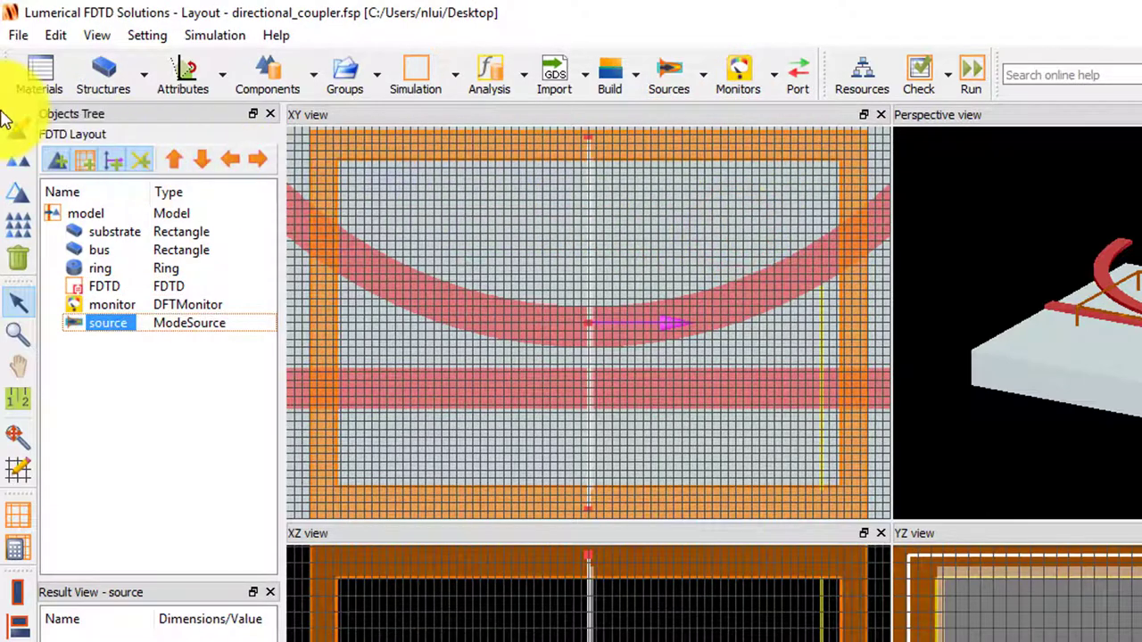
click(18, 123)
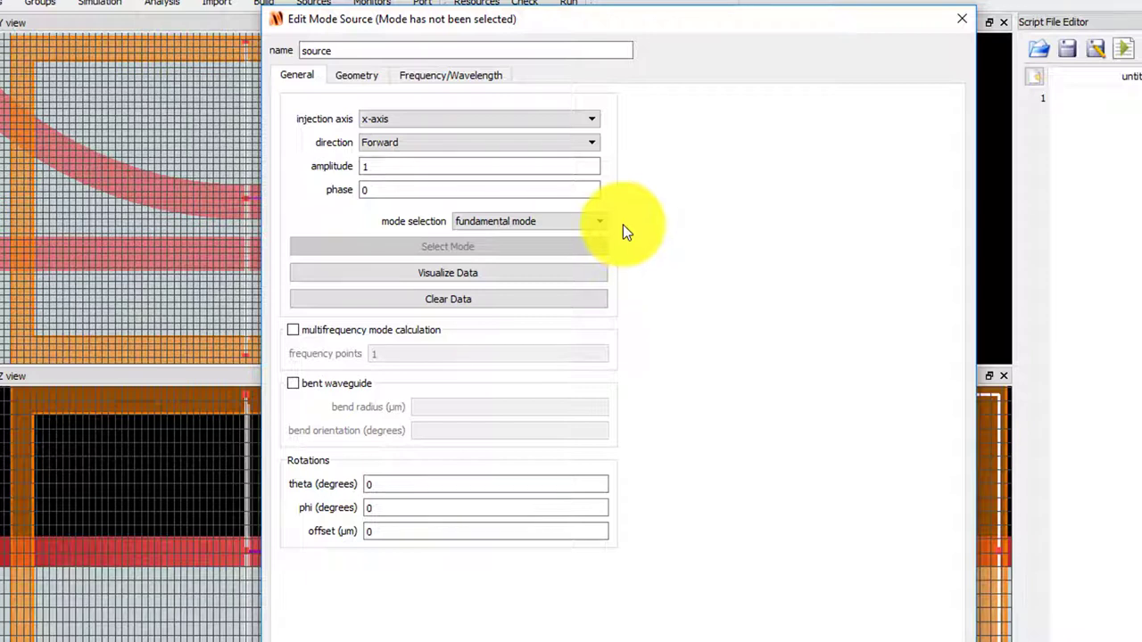
- Enable multifrequency mode calculation with 3 frequency points and the bent waveguide option with a 6 µm bend radius
click(294, 330)
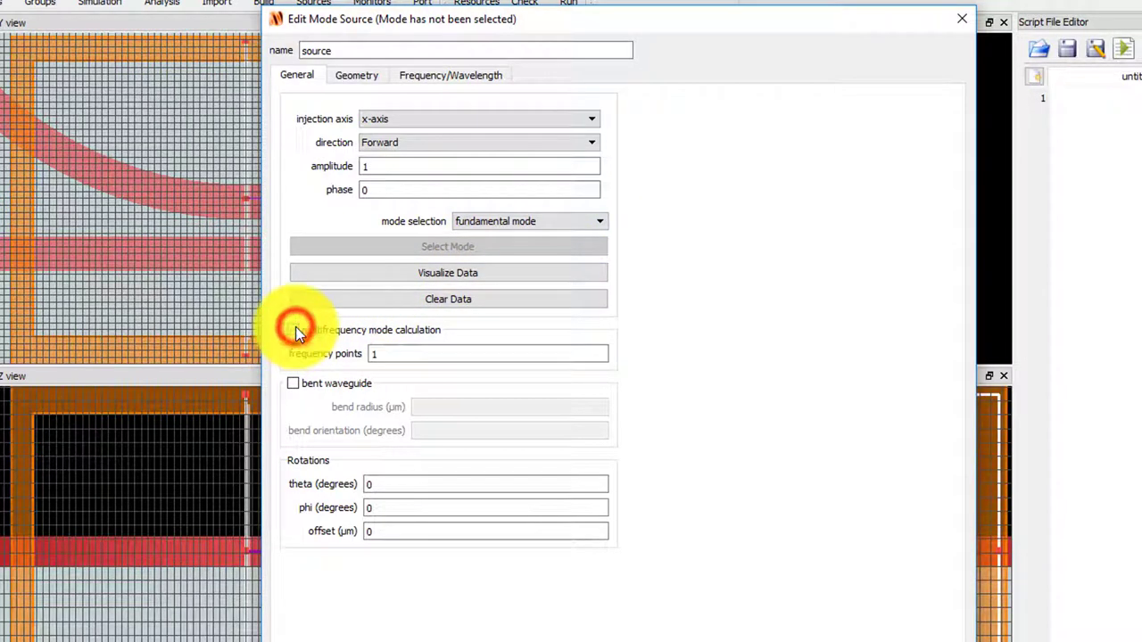
double_click(391, 354)
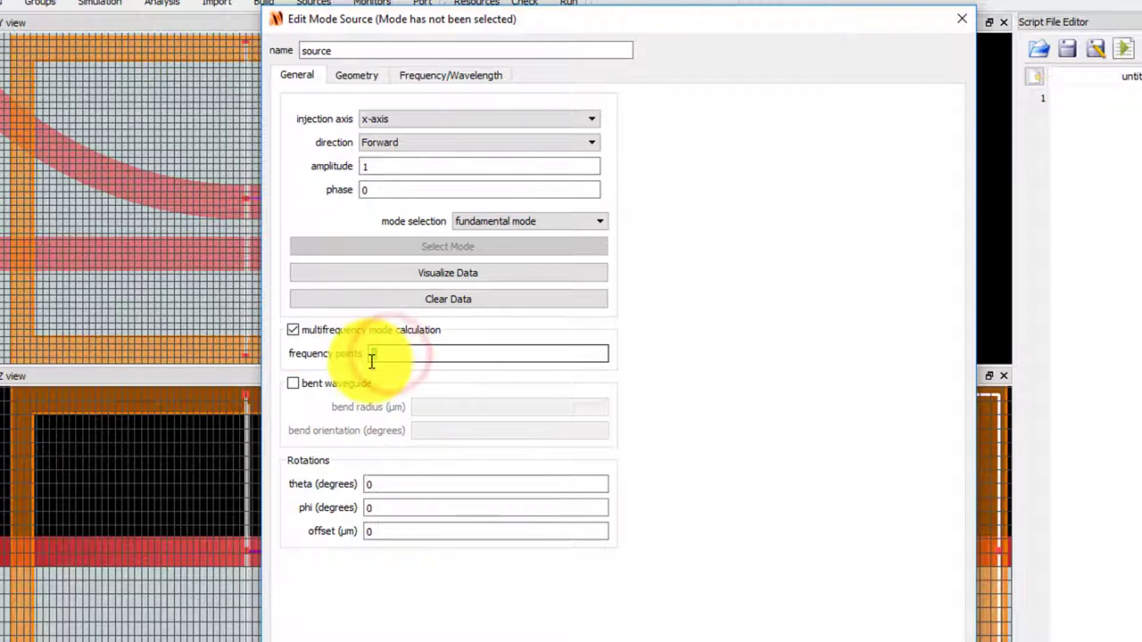
text(1)
text(3)
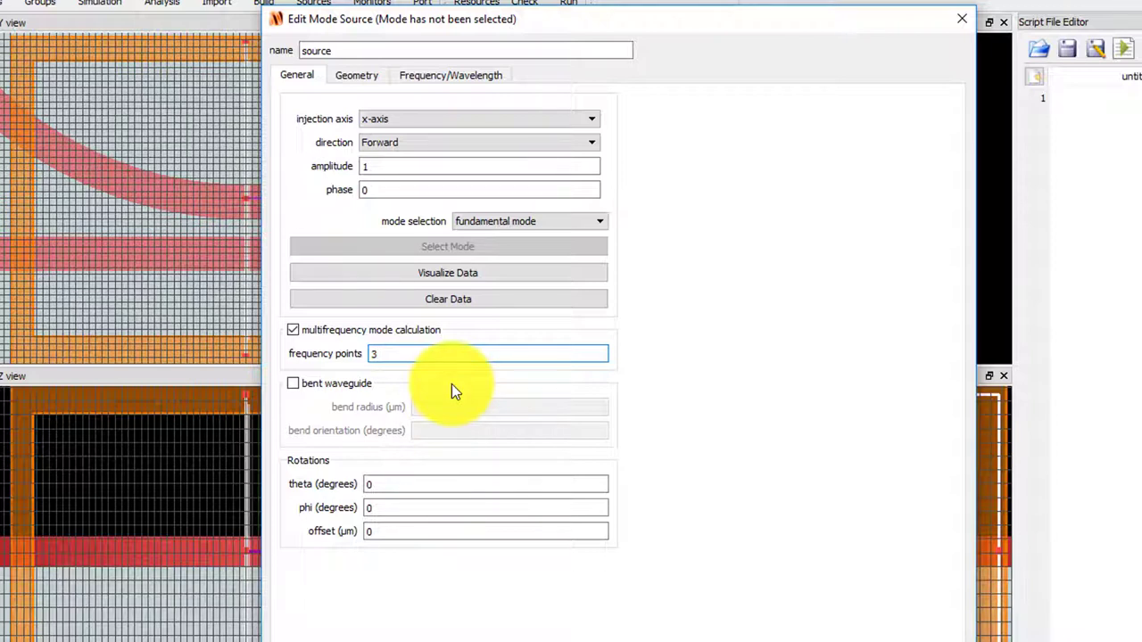
click(294, 384)
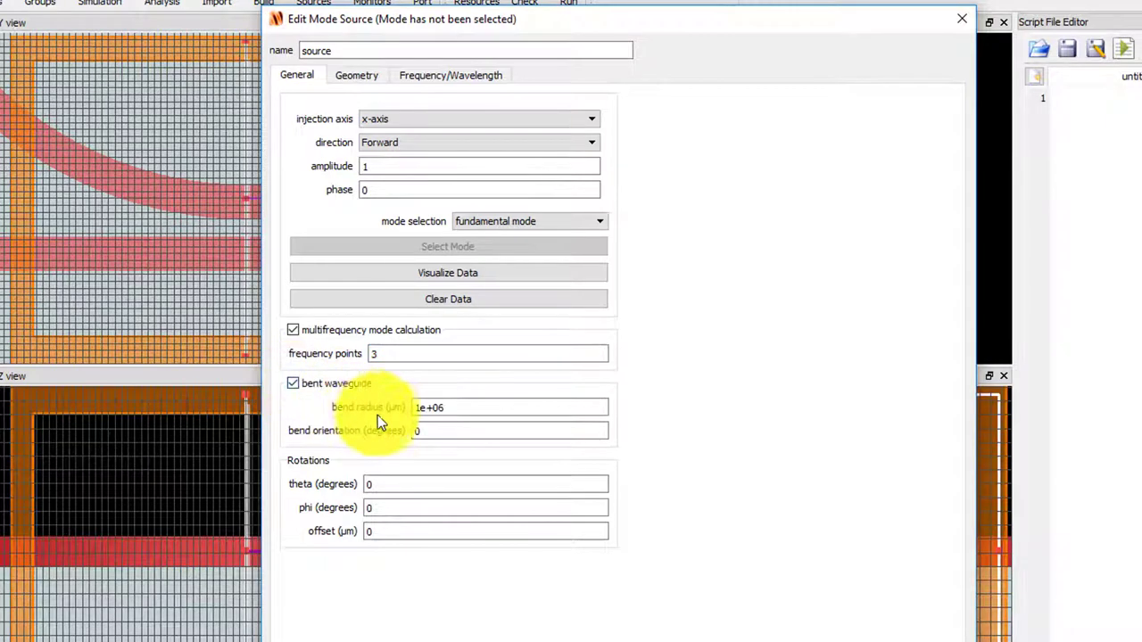
drag(459, 406, 377, 403)
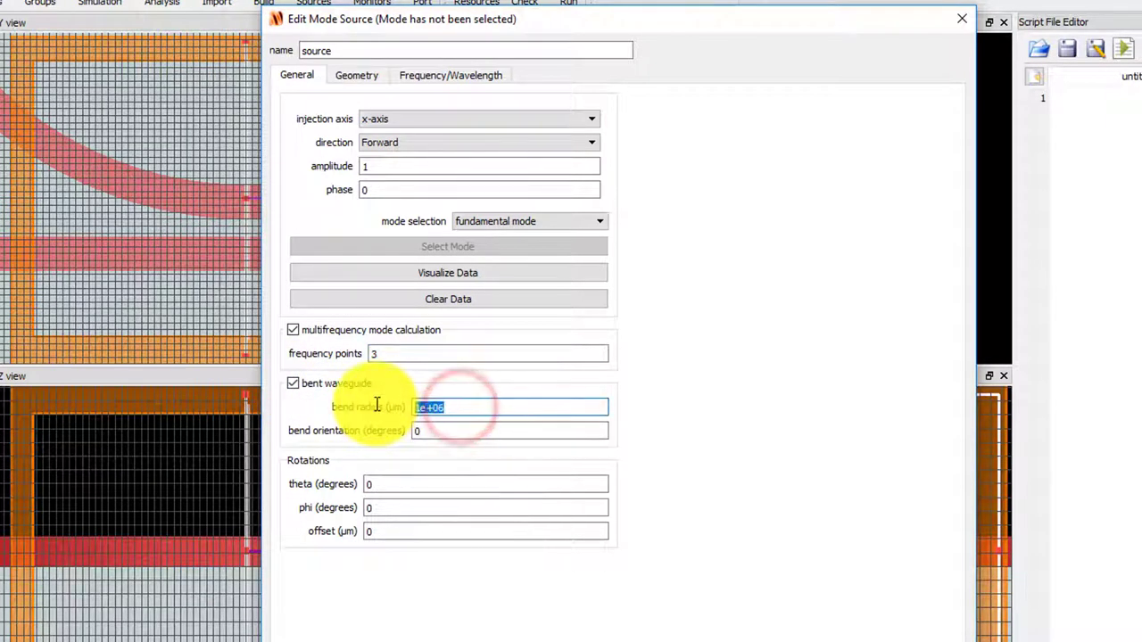
text(6)
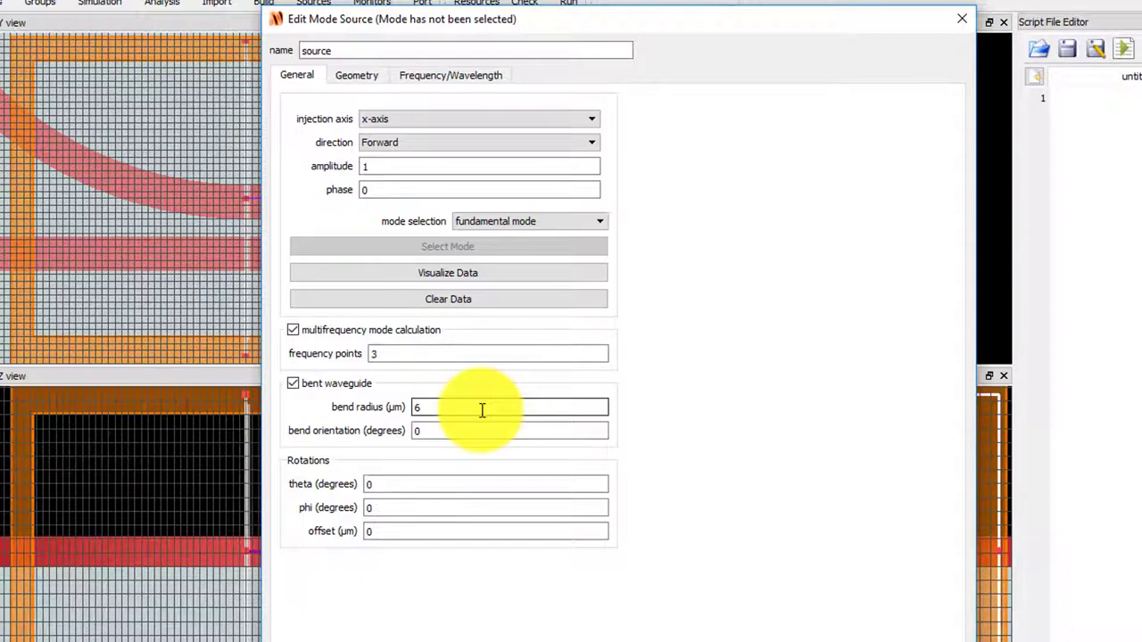
- Position the mode source at x = -3.068 µm and y = 1.536 µm
click(366, 75)
click(383, 110)
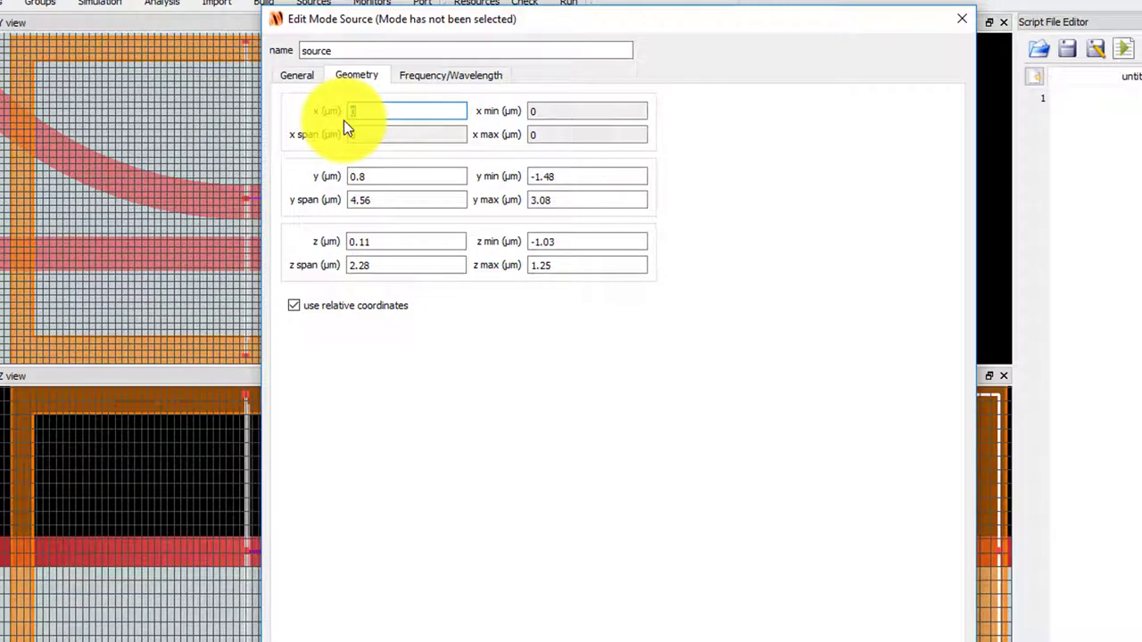
text(-3.068)
click(387, 175)
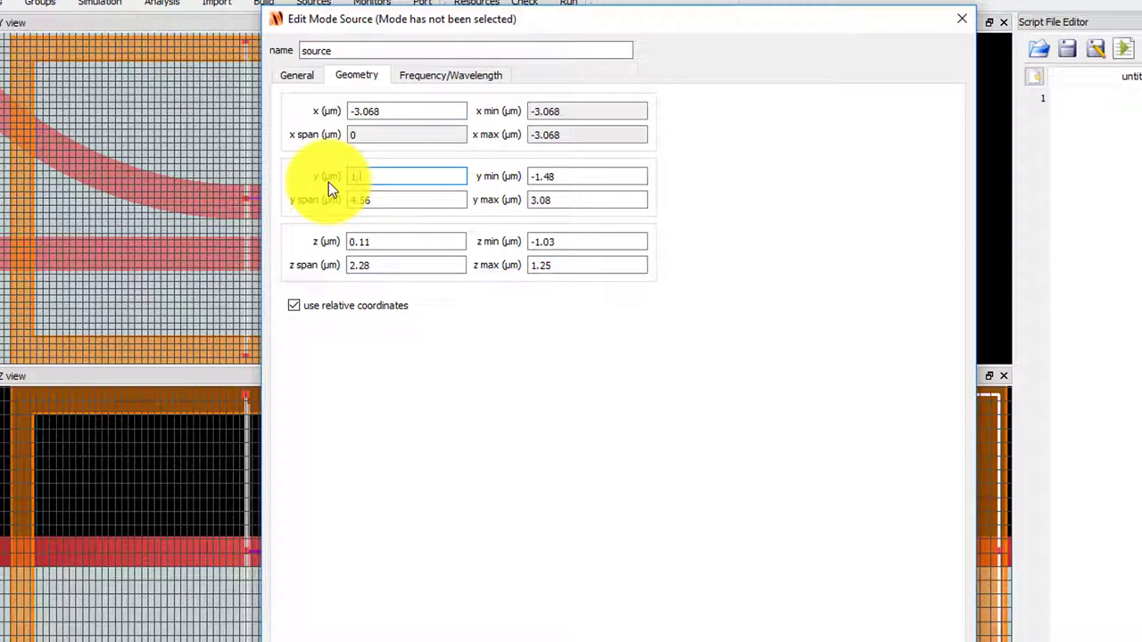
text(1.536)
- Set the mode source's y span to 2.5 µm and its z span to 2 µm
click(376, 240)
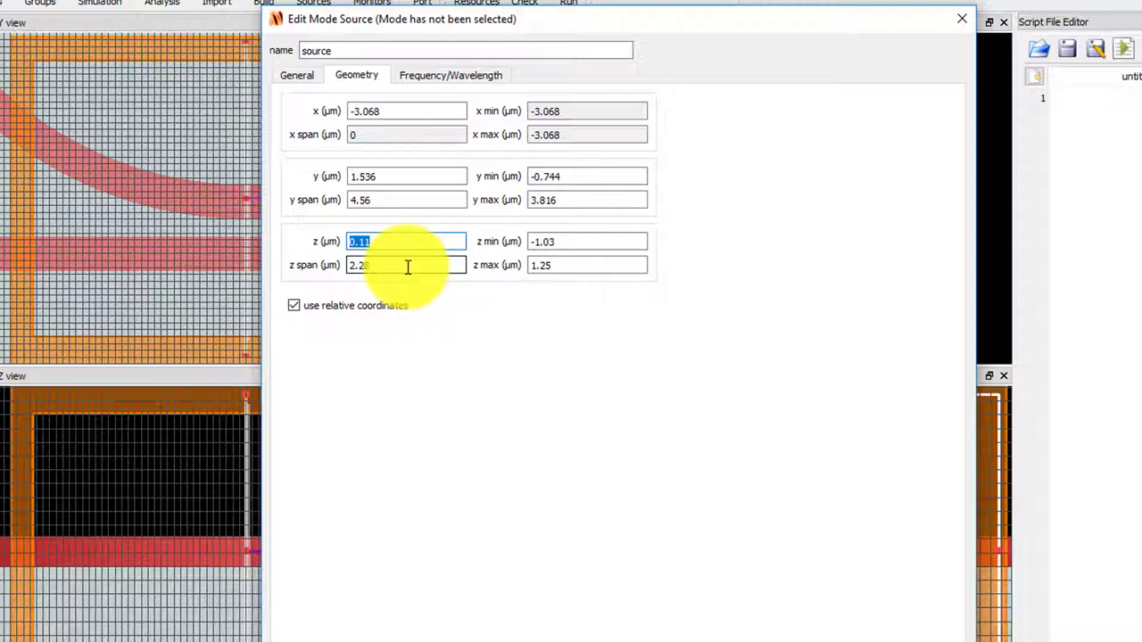
click(395, 198)
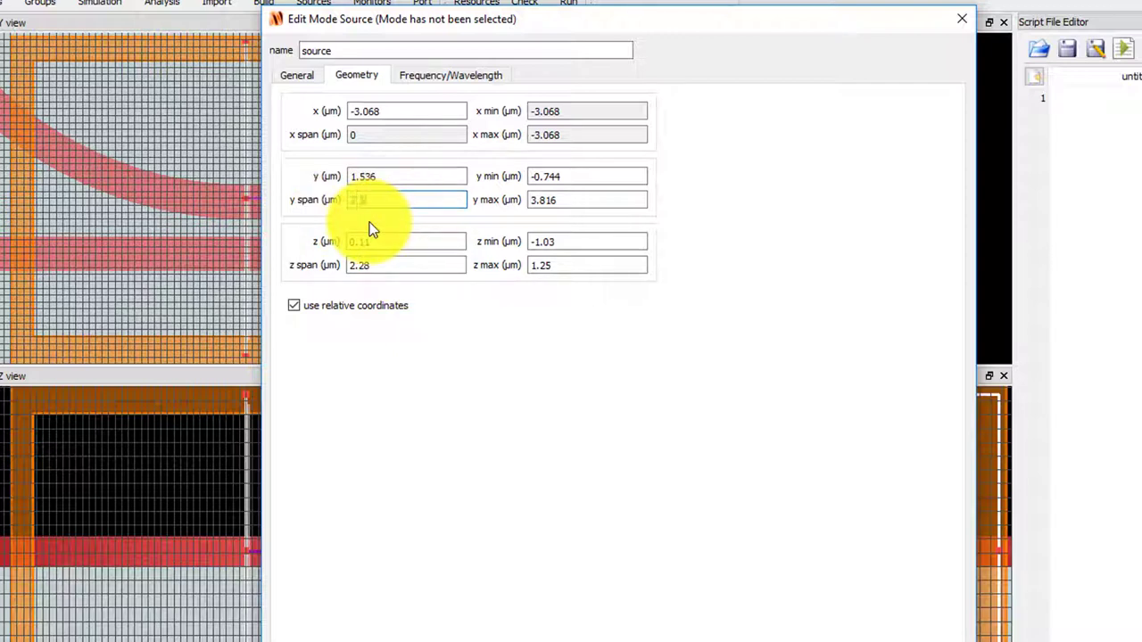
text(2.5)
click(390, 265)
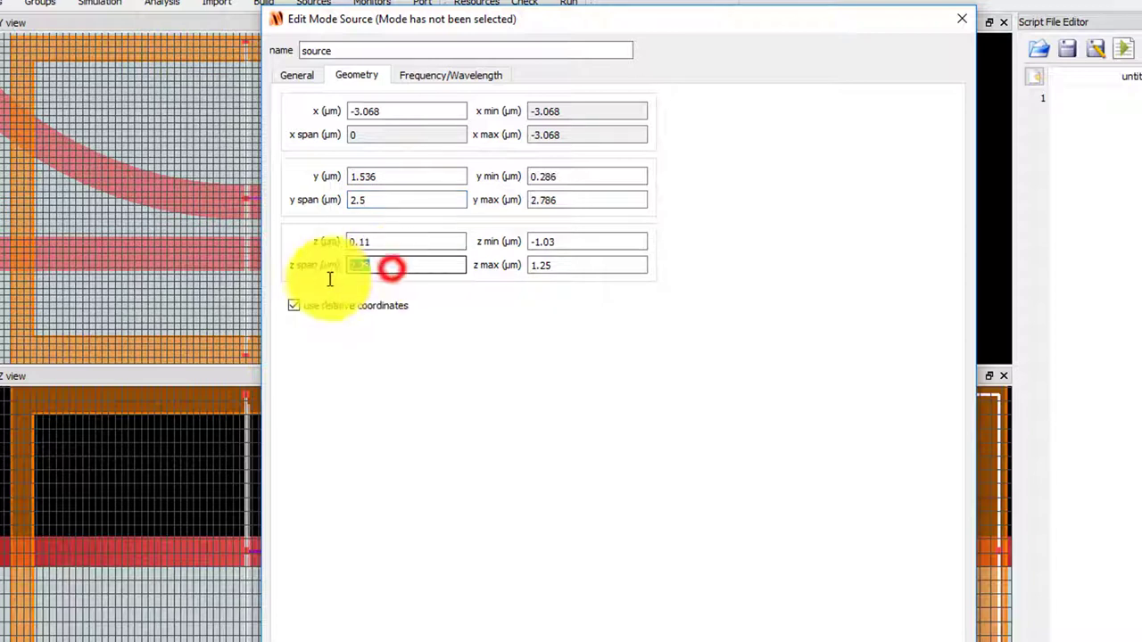
text(2)
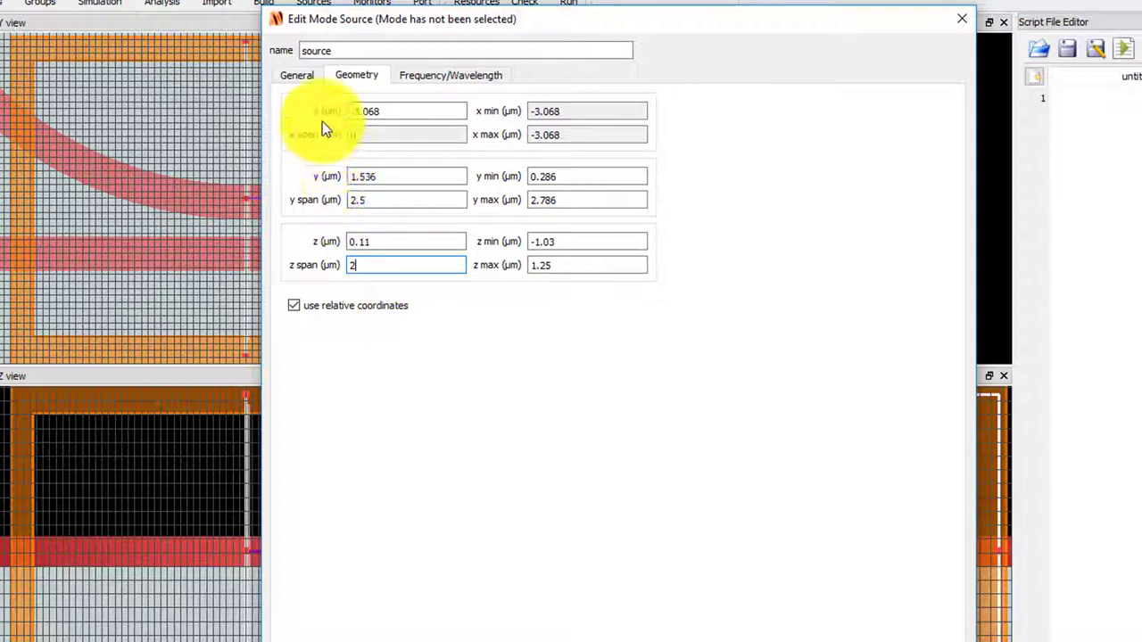
- Set the mode source's theta rotation to -28.3576 degrees
click(300, 78)
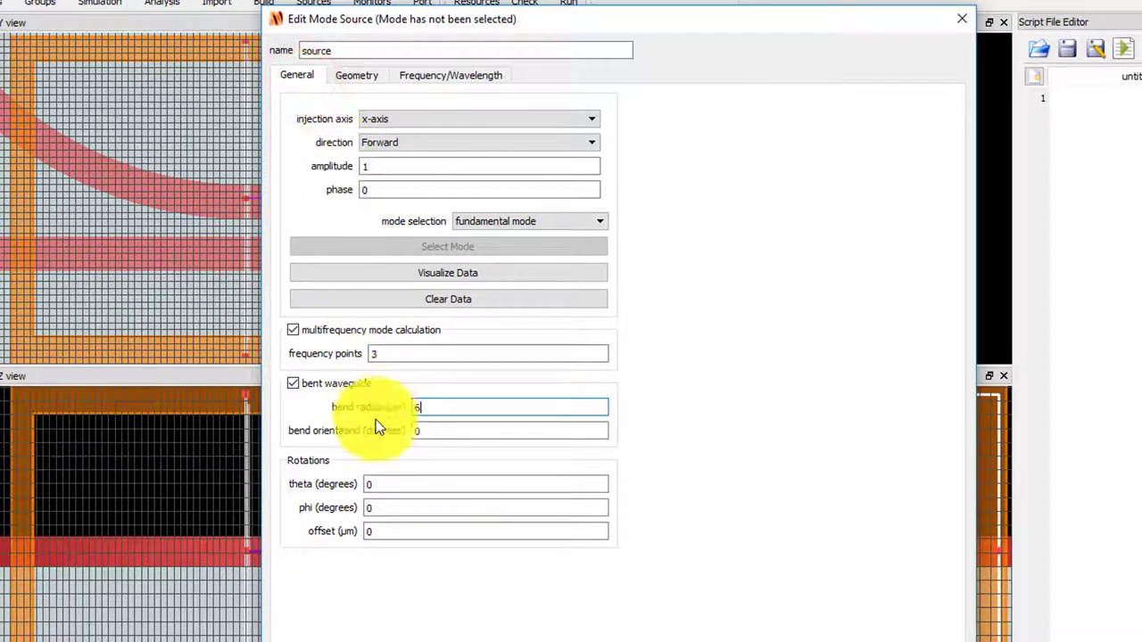
click(396, 483)
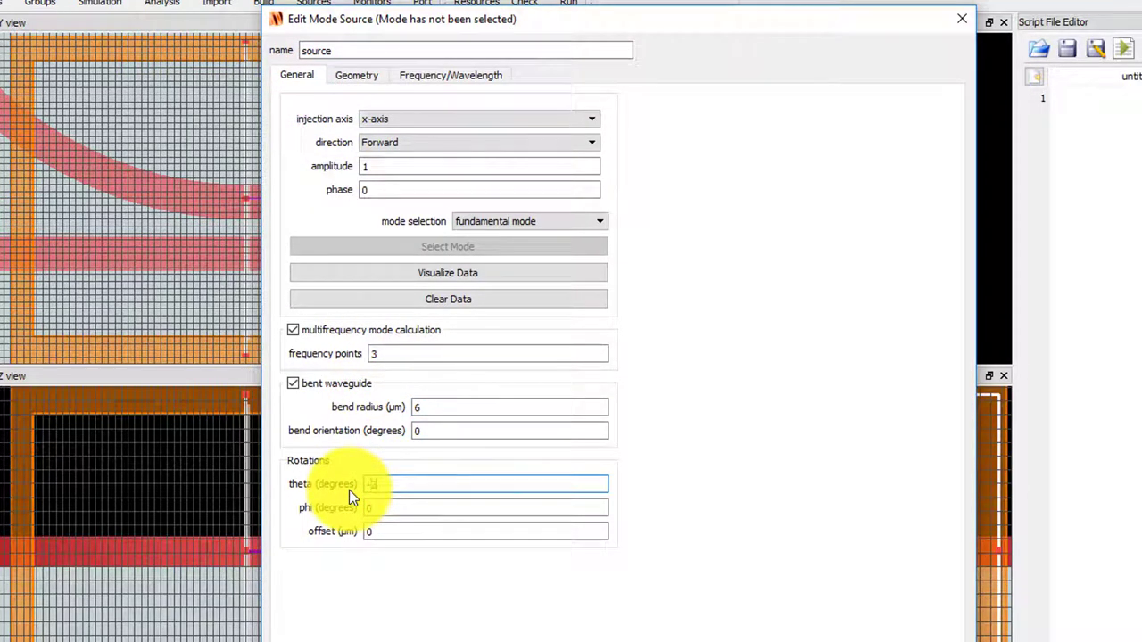
text(-28.3576)
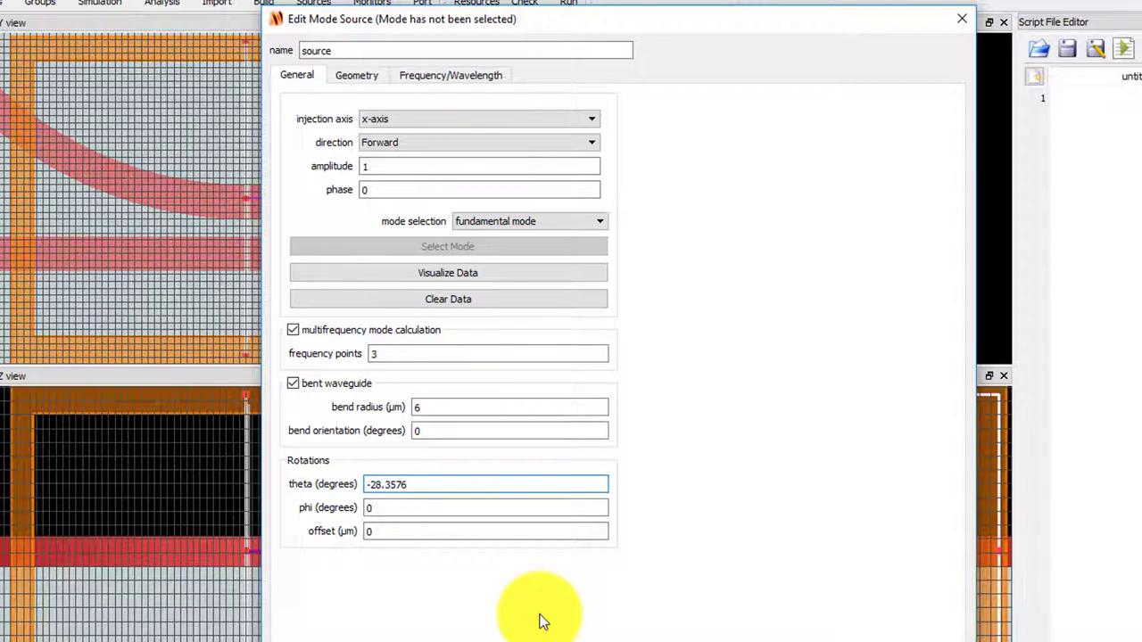
- Visualize the fundamental mode's data and examine its E and H magnitudes and the X, Y and Z components of E
click(502, 273)
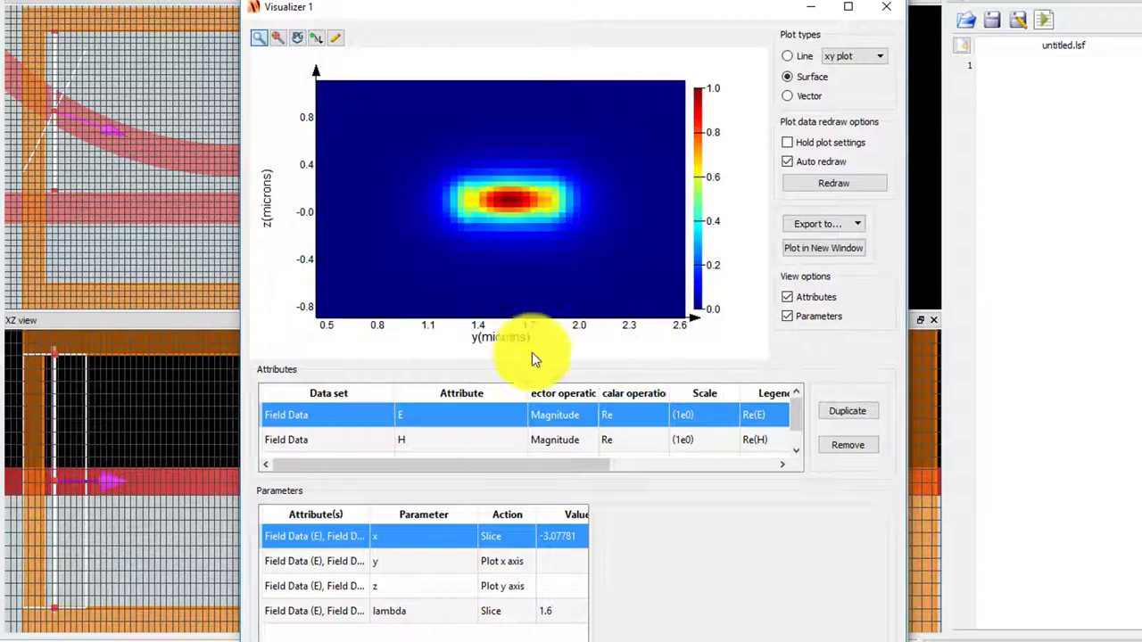
click(389, 439)
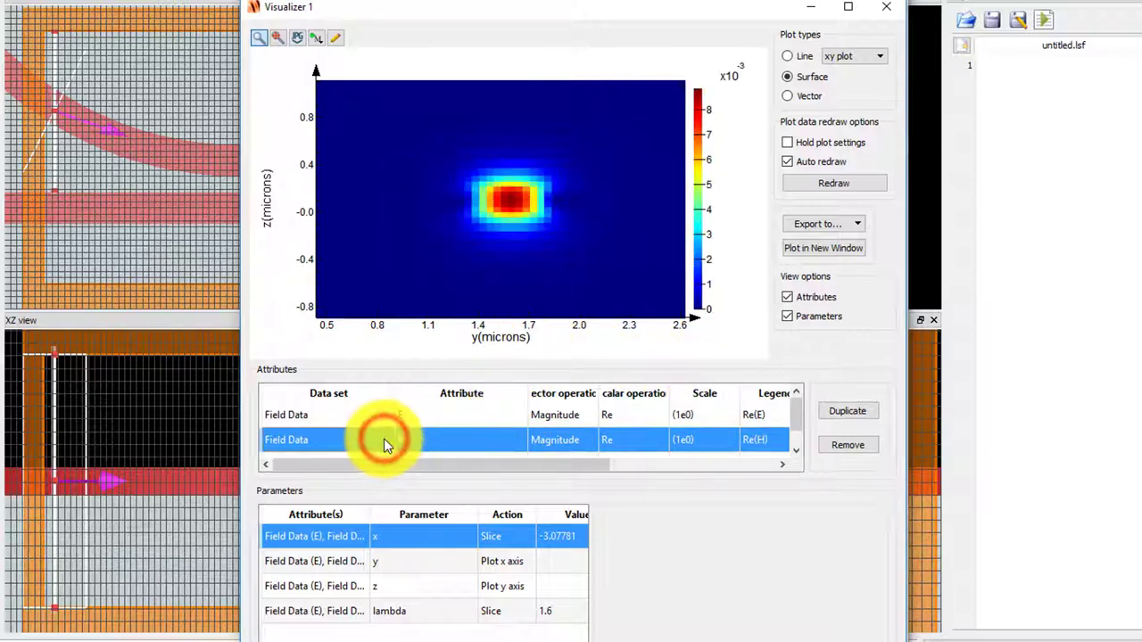
click(378, 416)
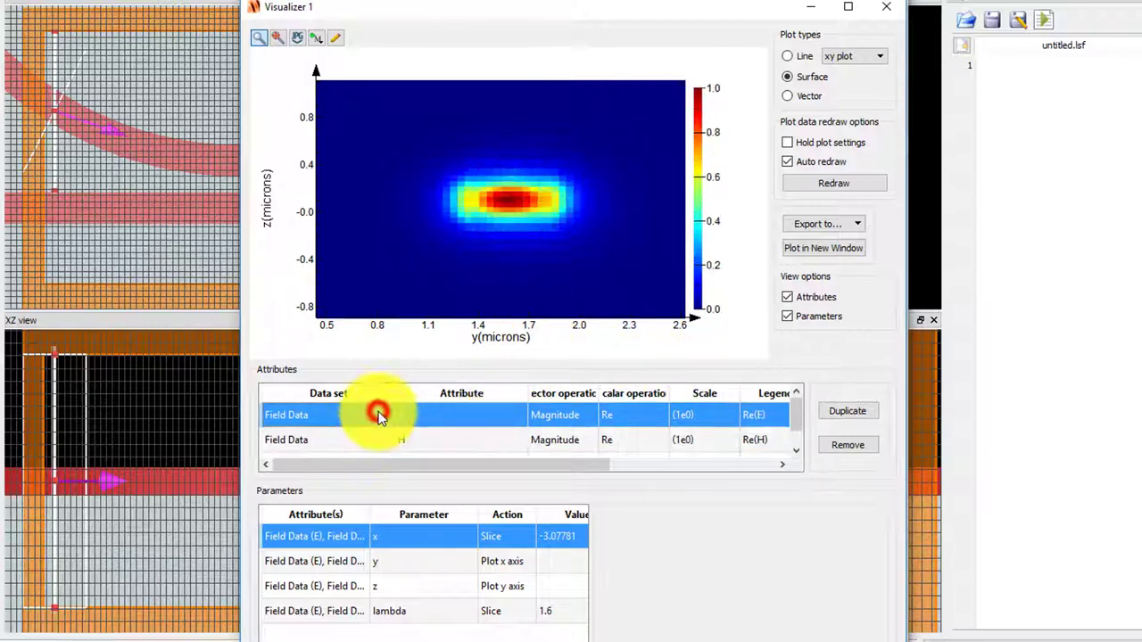
click(581, 412)
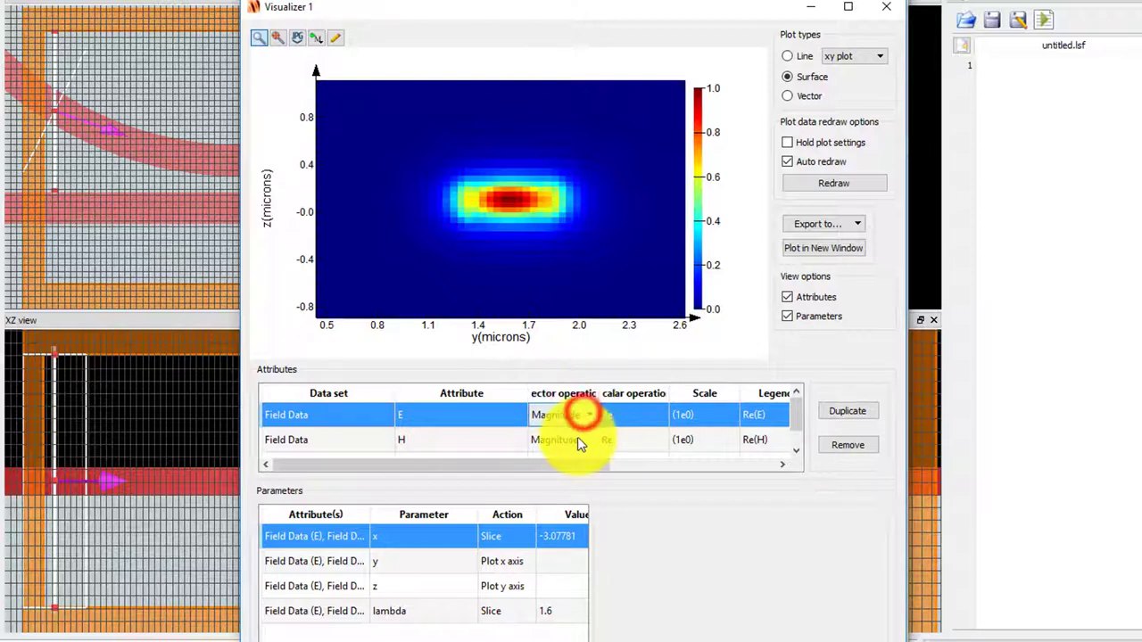
click(565, 432)
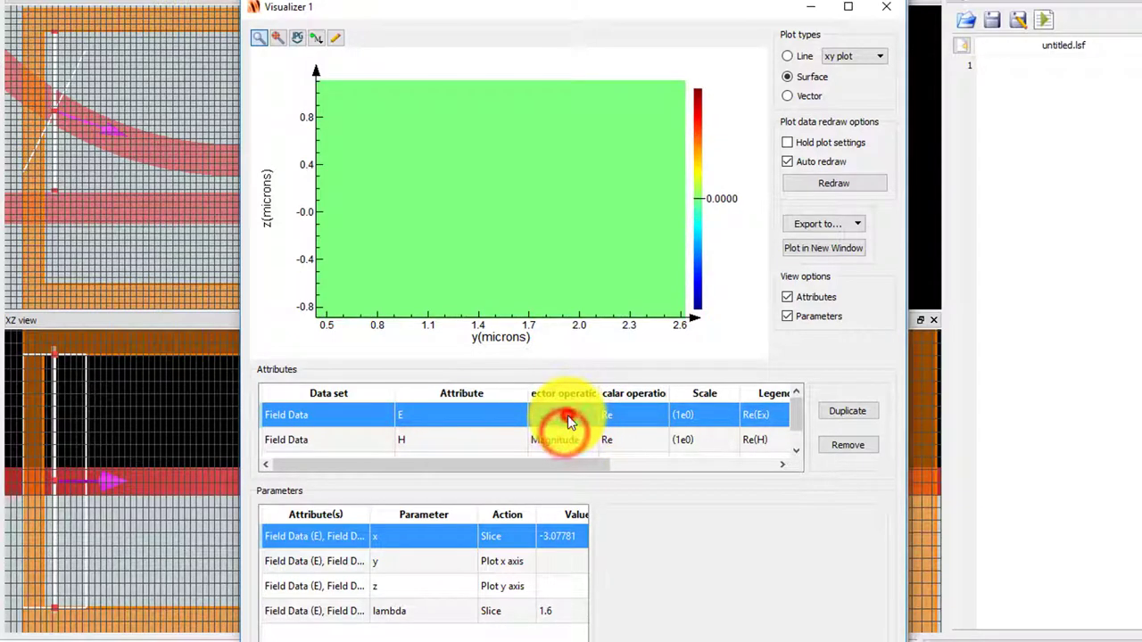
click(562, 416)
click(562, 446)
click(570, 414)
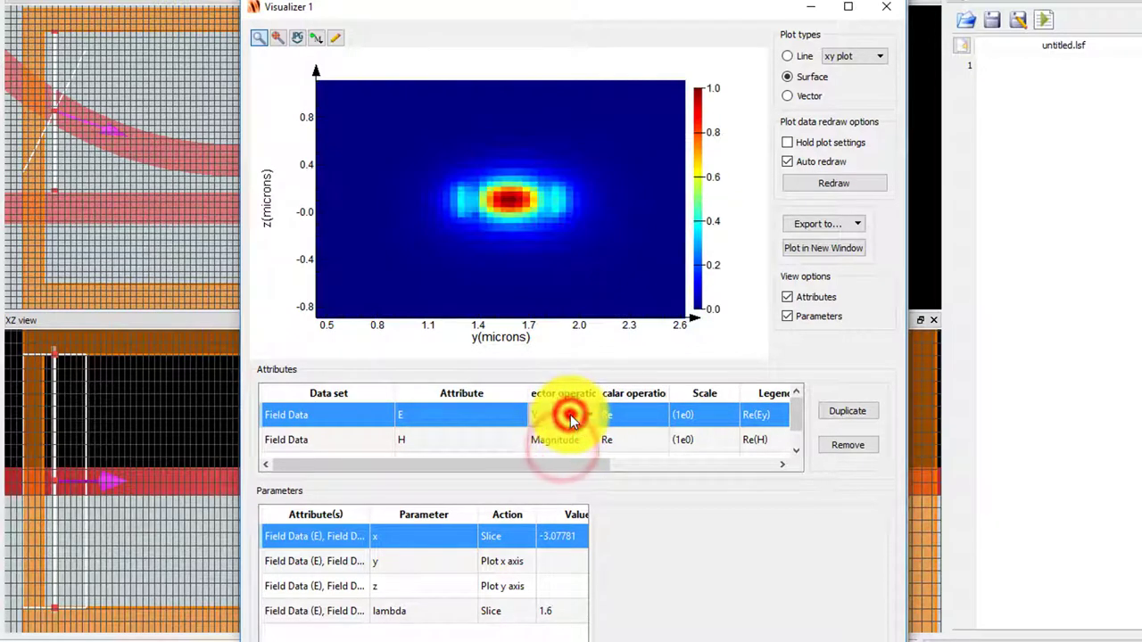
click(566, 458)
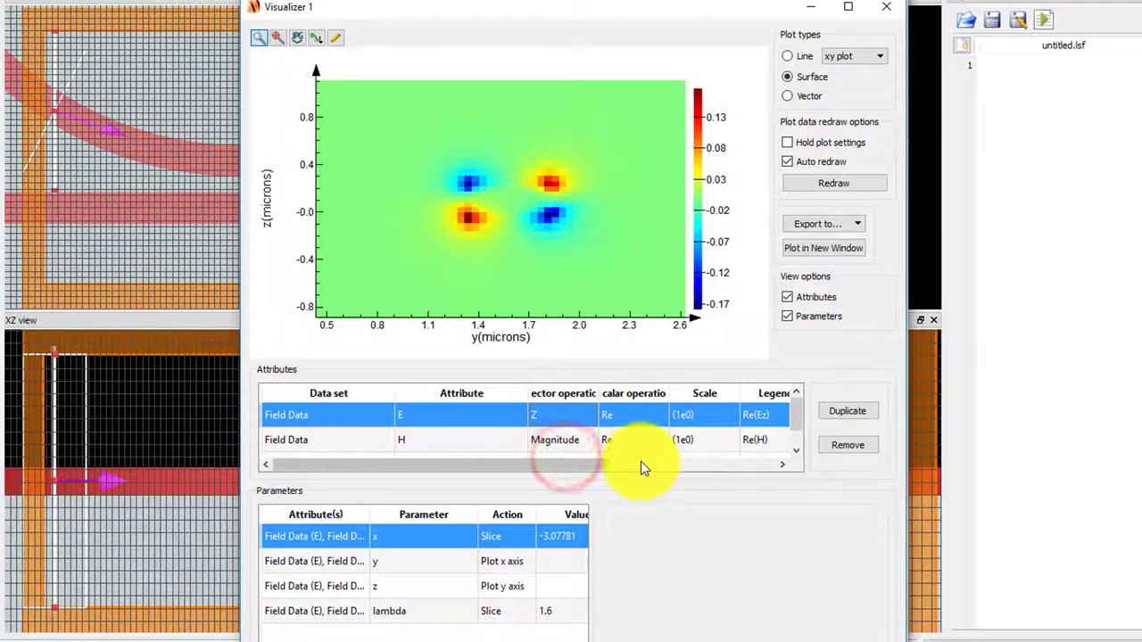
click(886, 7)
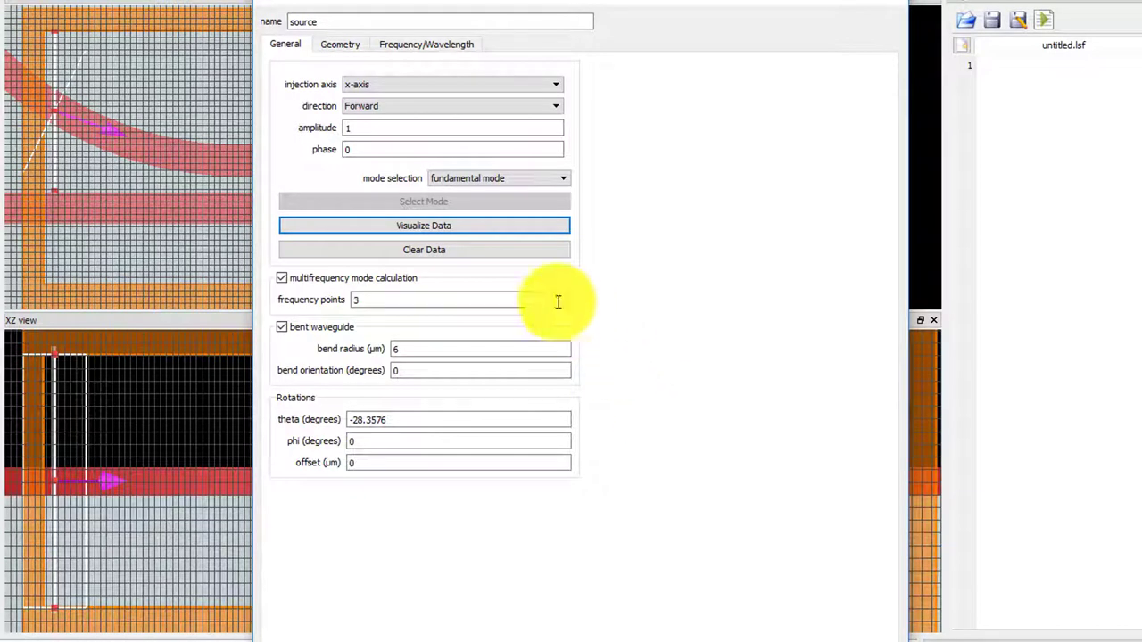
- Switch the source's mode selection to user select and calculate the available modes with 20 trial modes
click(496, 177)
click(480, 224)
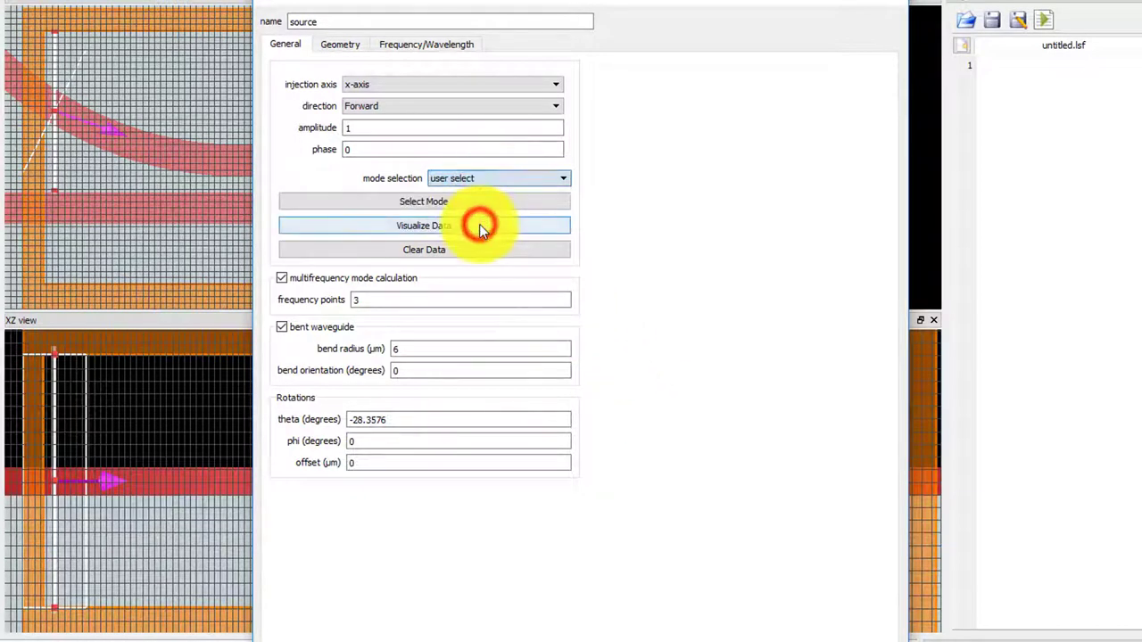
click(484, 200)
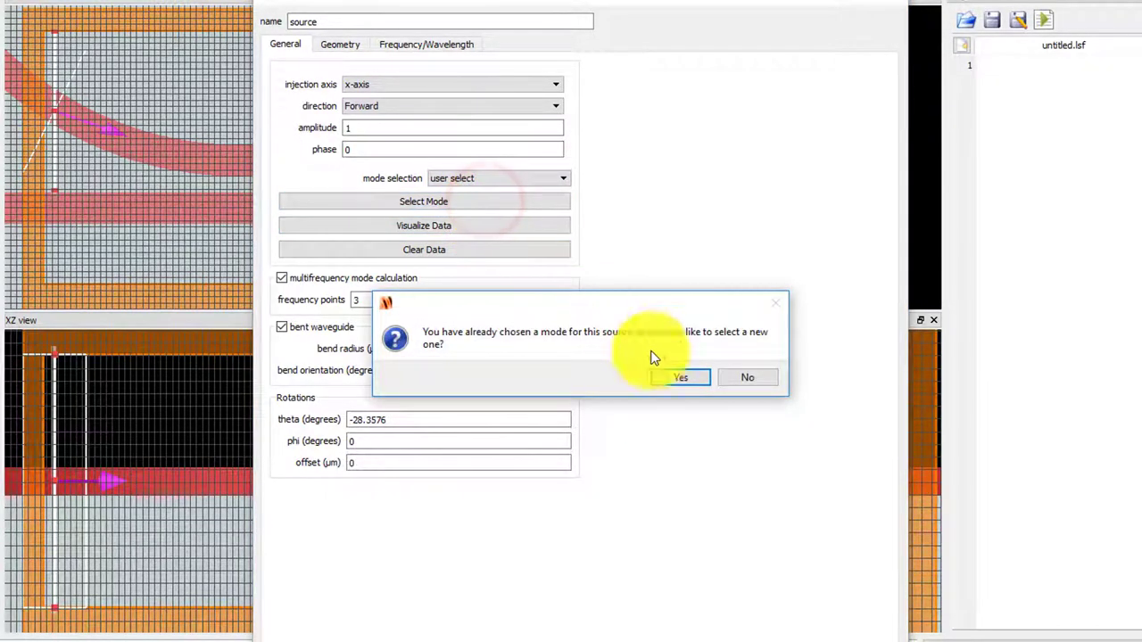
click(676, 377)
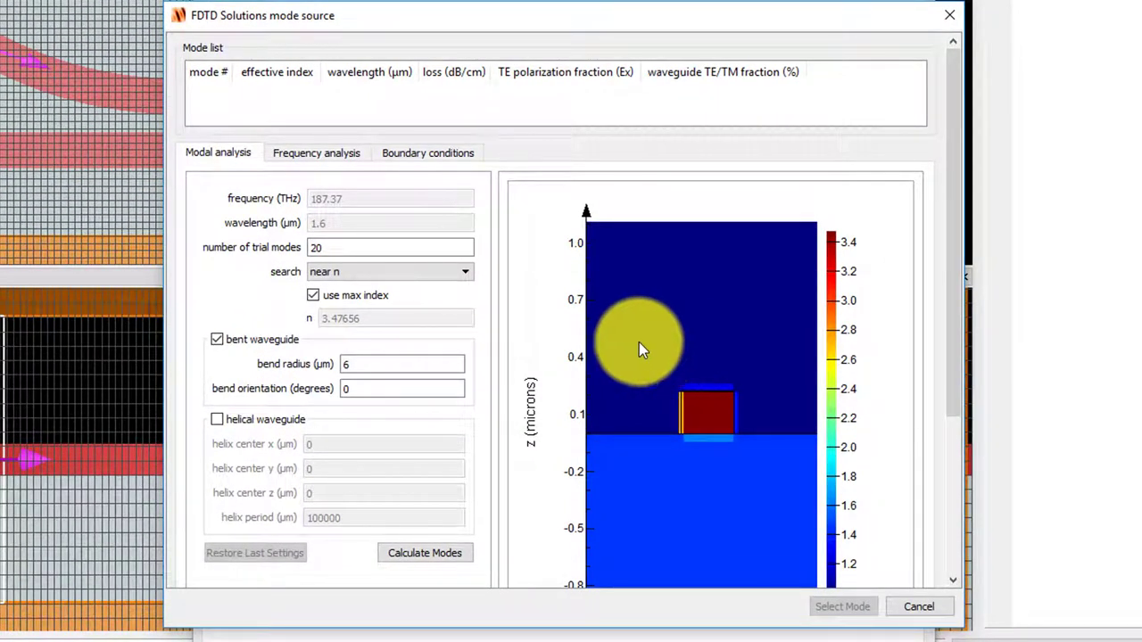
click(416, 551)
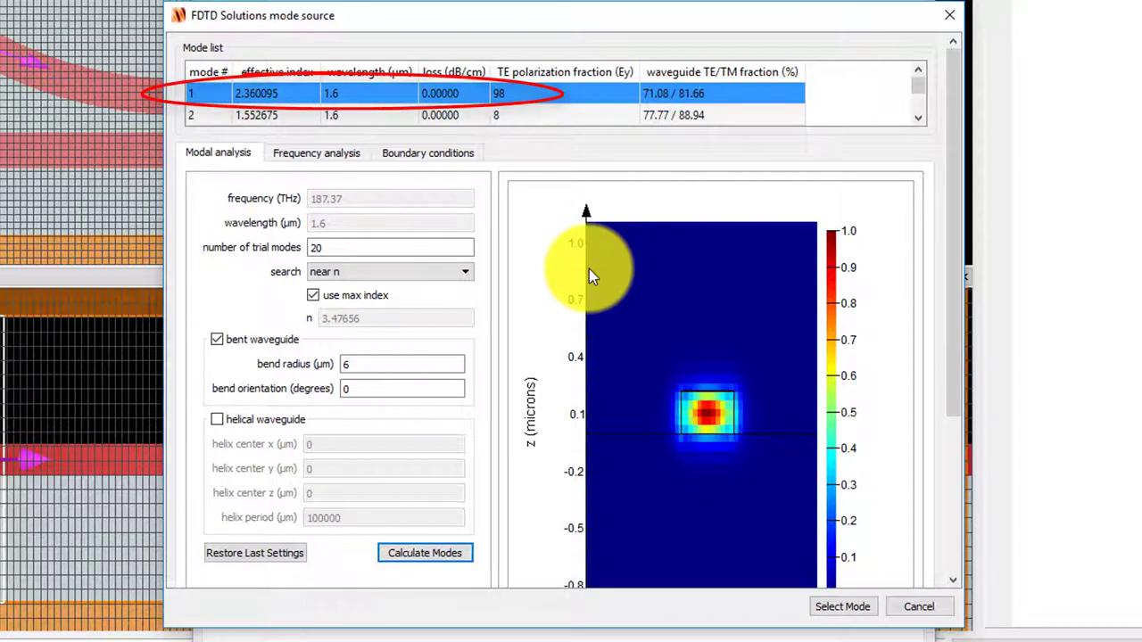
- Read the descriptions of the TE polarization fraction and waveguide TE/TM fraction, and cancel selecting a mode
click(573, 74)
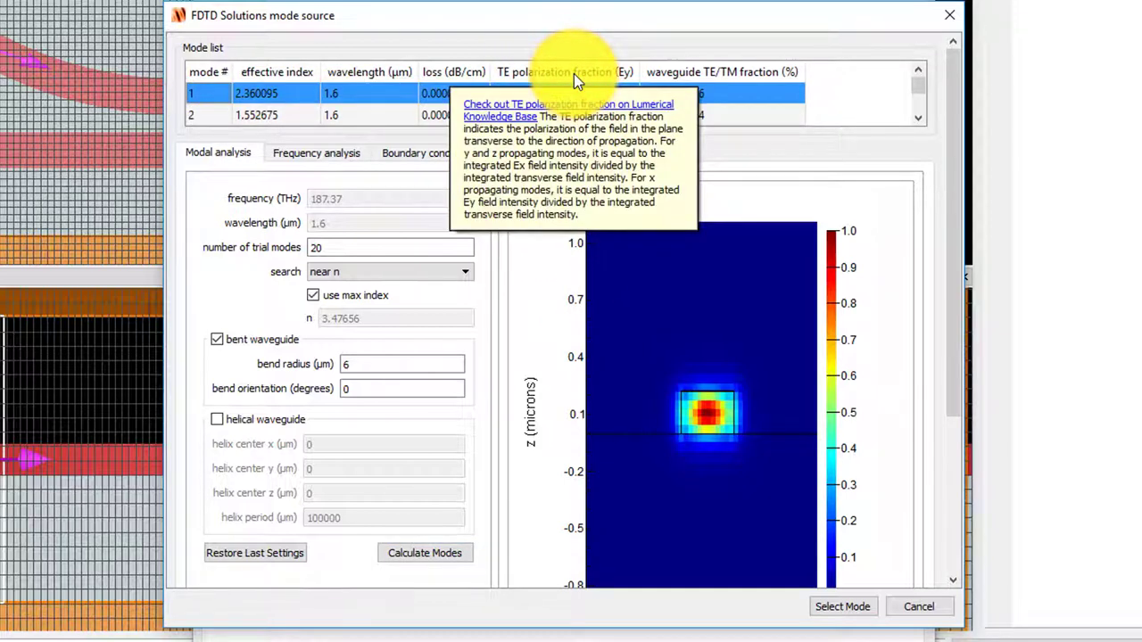
click(660, 73)
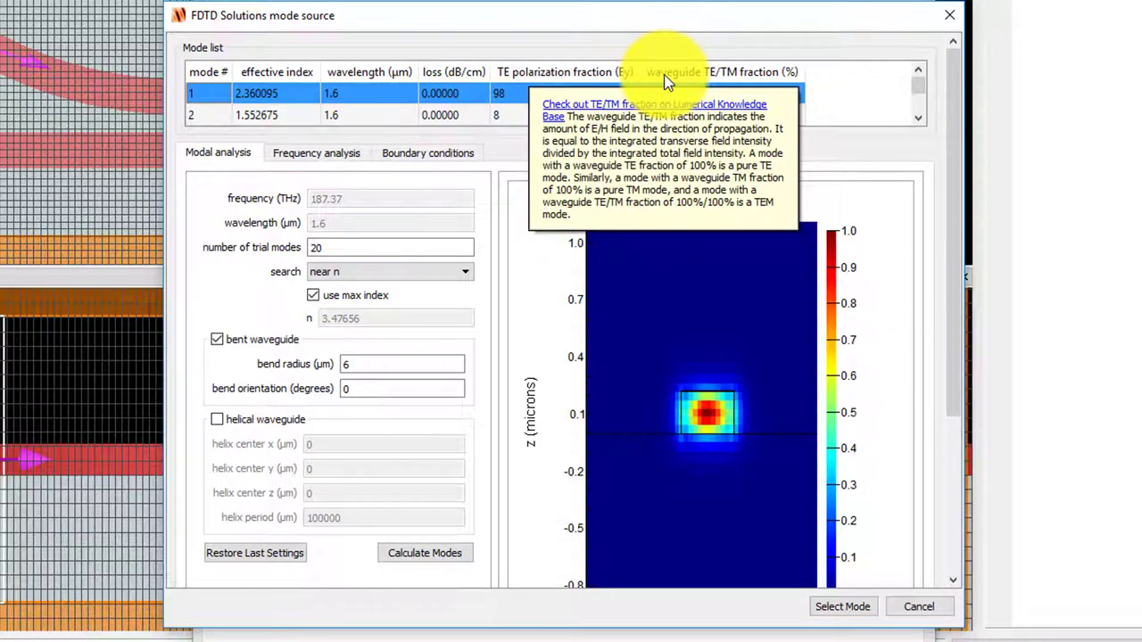
click(925, 605)
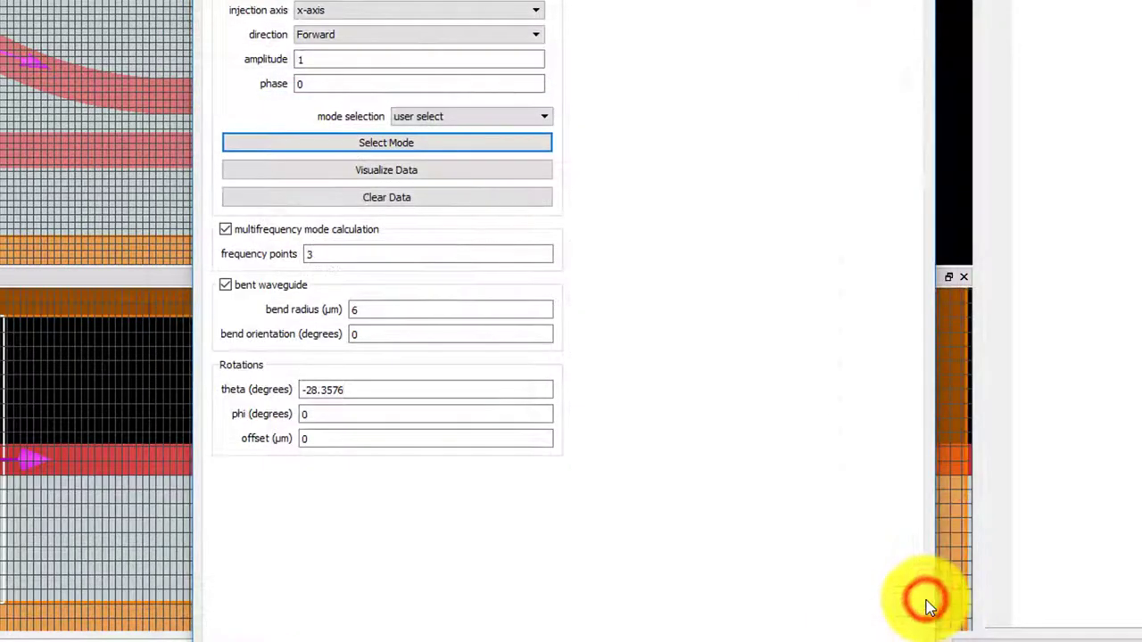
- Set the source's mode selection to fundamental mode and accept the source settings
click(535, 117)
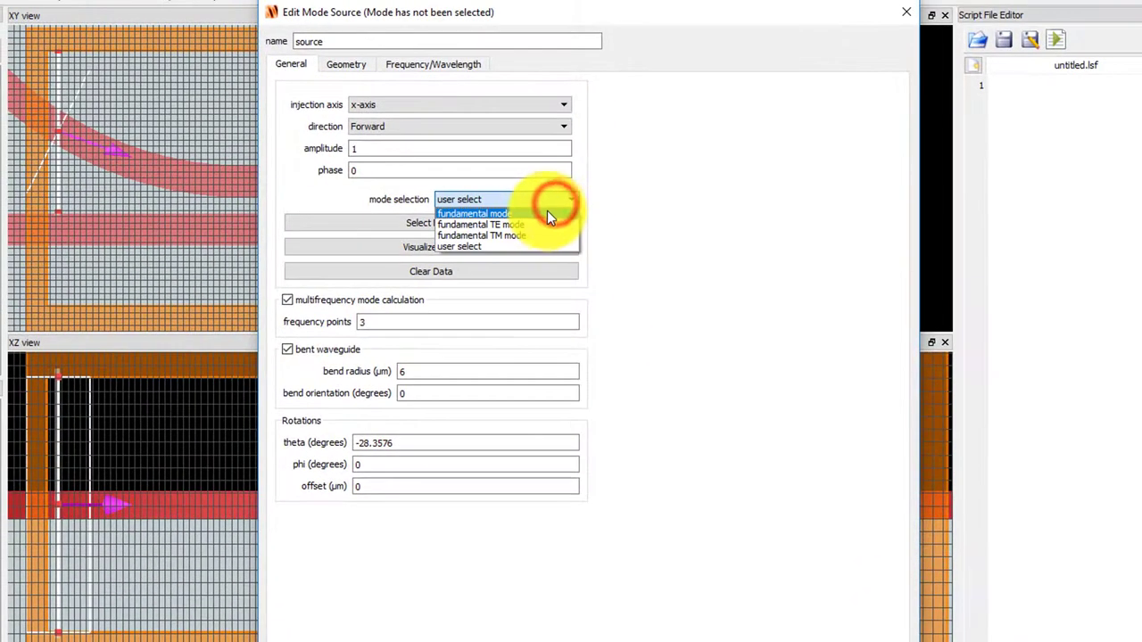
click(547, 215)
key(Return)
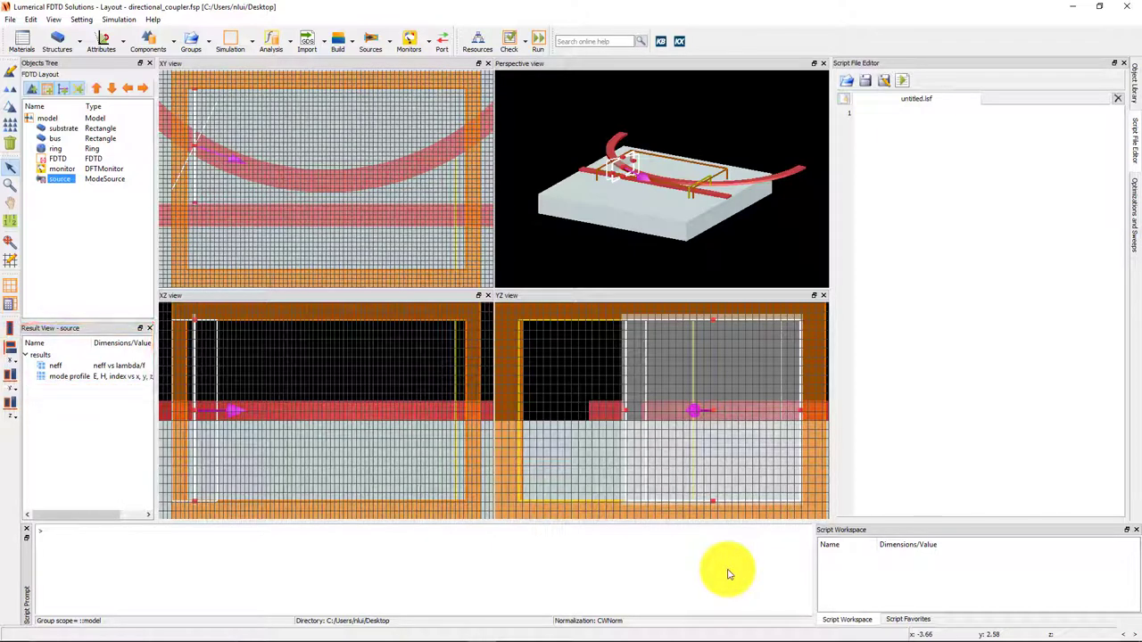
- Run the simulation and plot the monitor's transmission result T
click(540, 43)
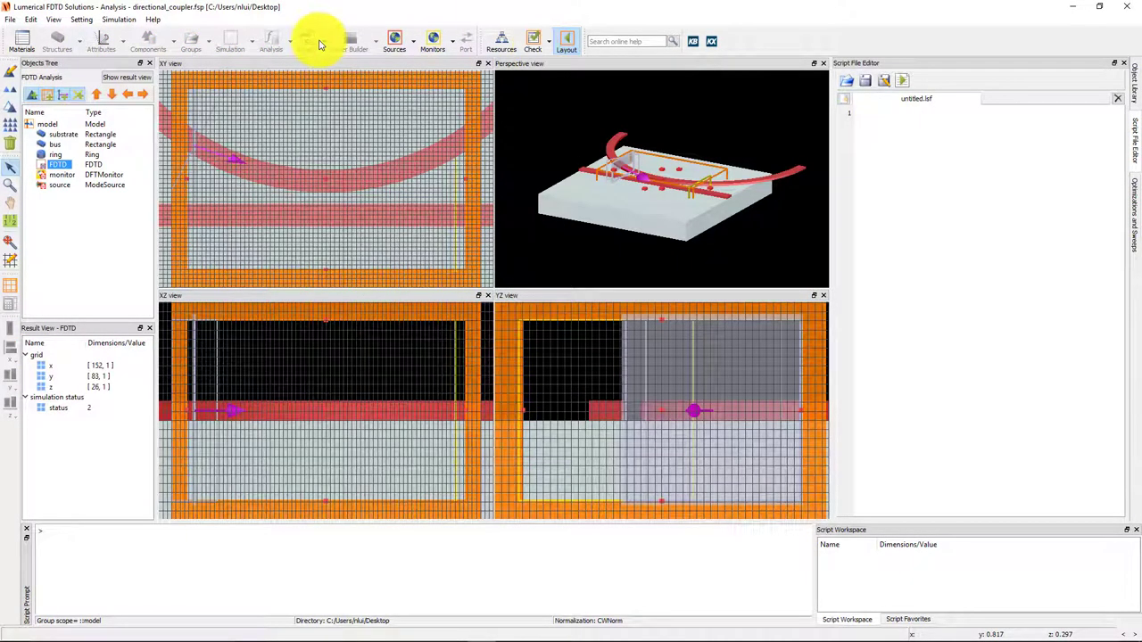
right_click(78, 176)
mouse_move(107, 202)
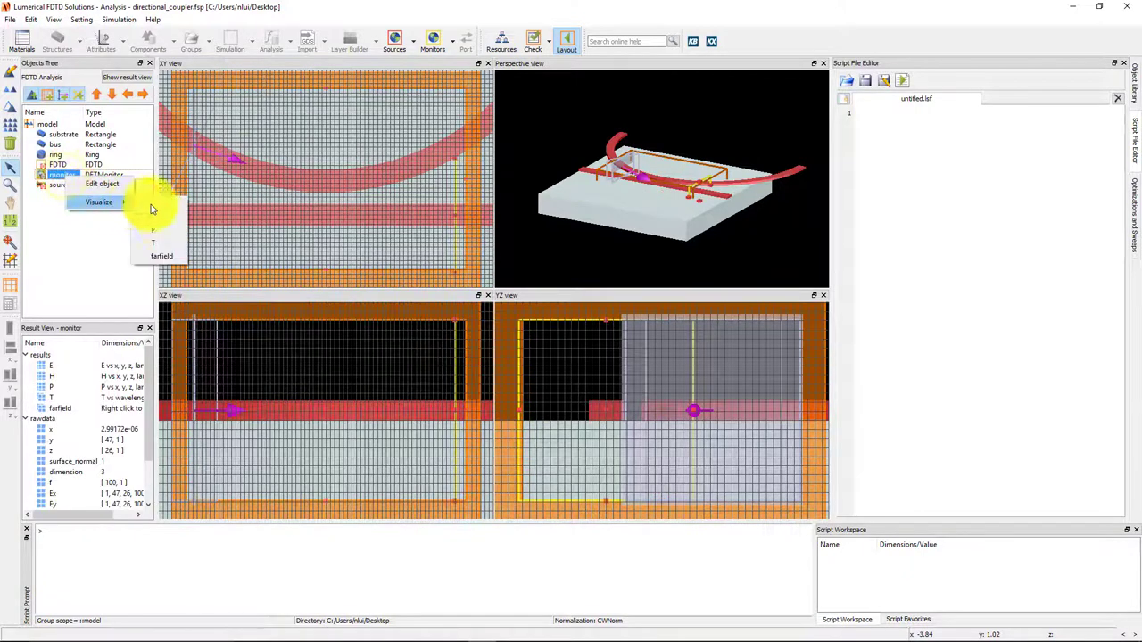
click(164, 239)
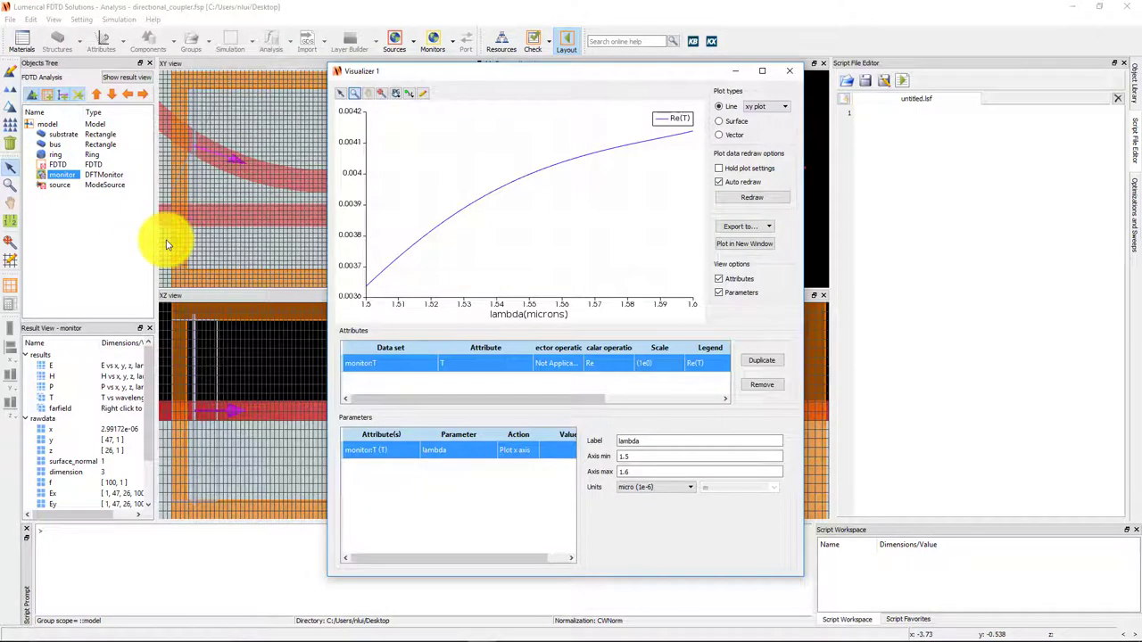